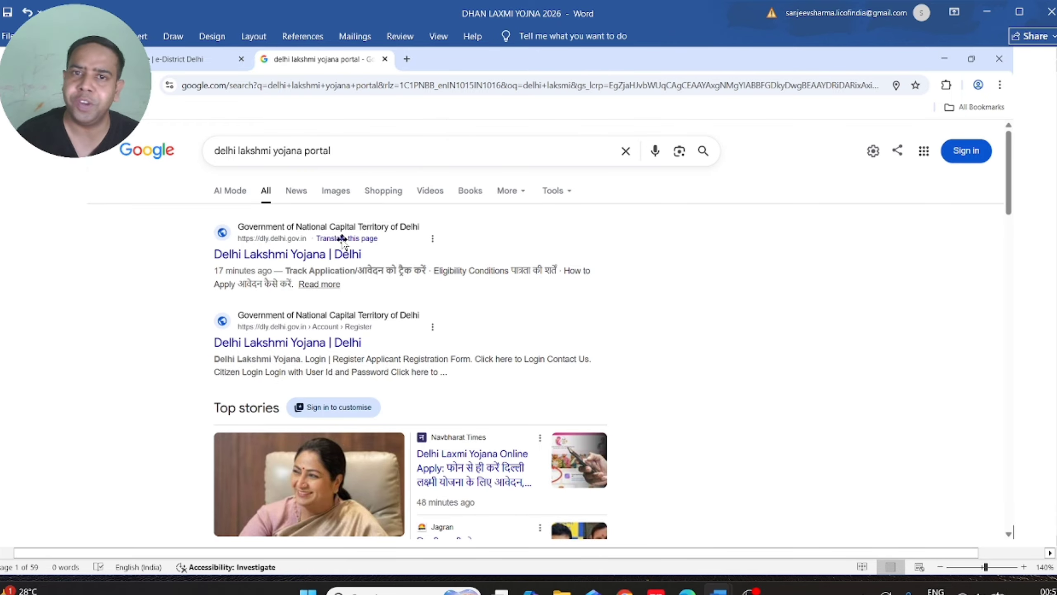
Review the document's screenshots of finding the Delhi Lakshmi Yojana portal and registering an applicant with Aadhaar details, OTP and captcha.
{"action": "left_click", "coordinate": [257, 244]}
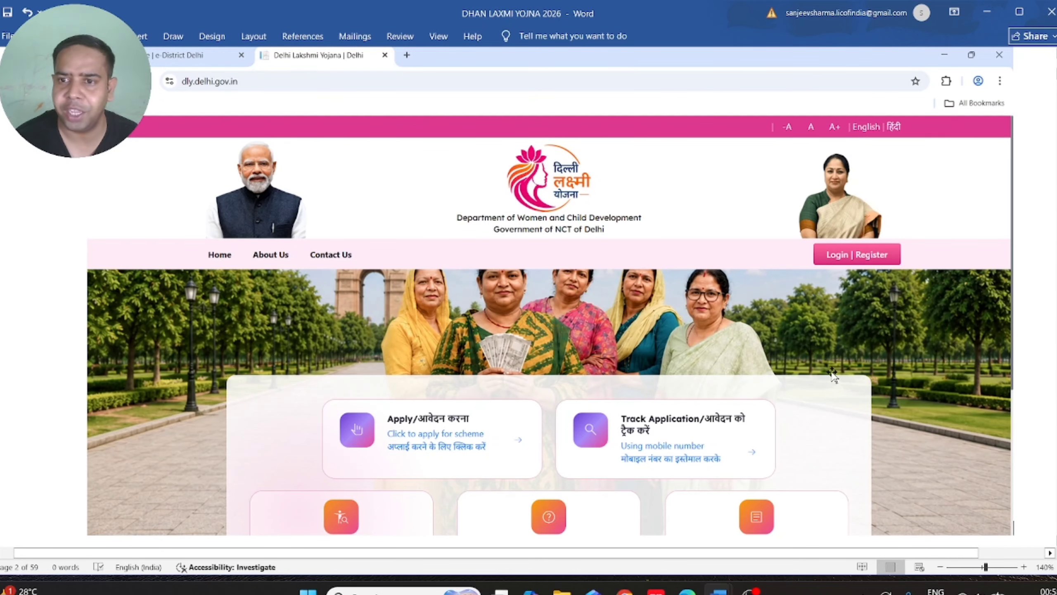
{"action": "left_click", "coordinate": [885, 255]}
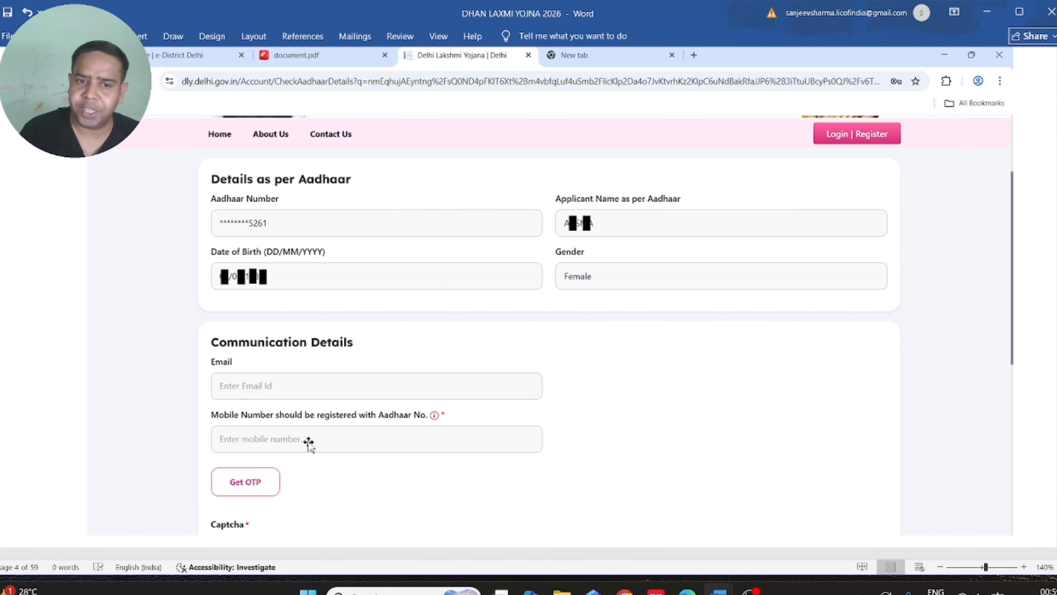
{"action": "scroll", "coordinate": [360, 442], "scroll_direction": "down", "scroll_amount": 5}
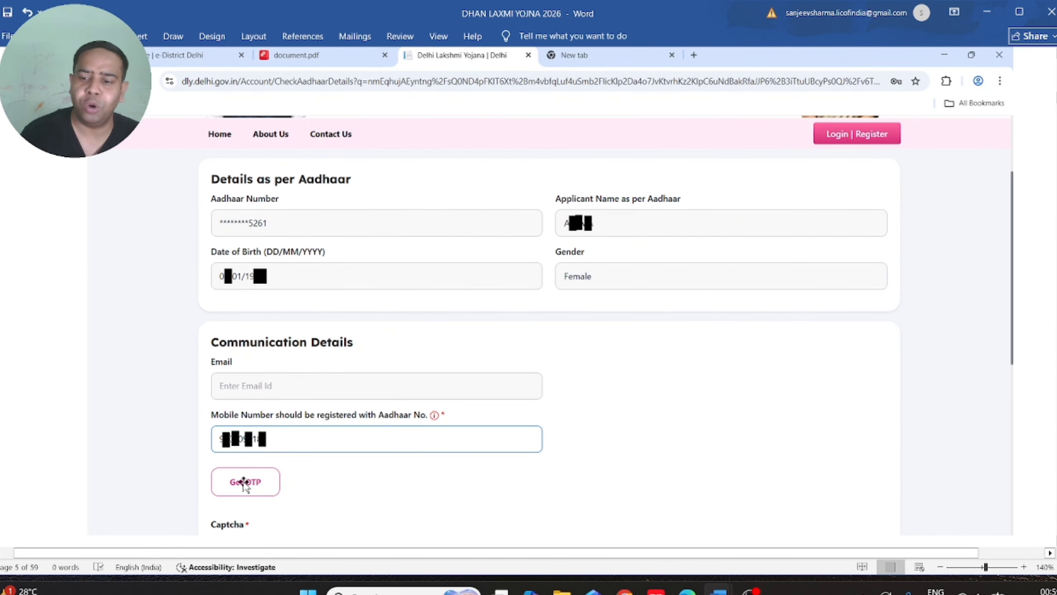
{"action": "scroll", "coordinate": [244, 483], "scroll_direction": "down", "scroll_amount": 5}
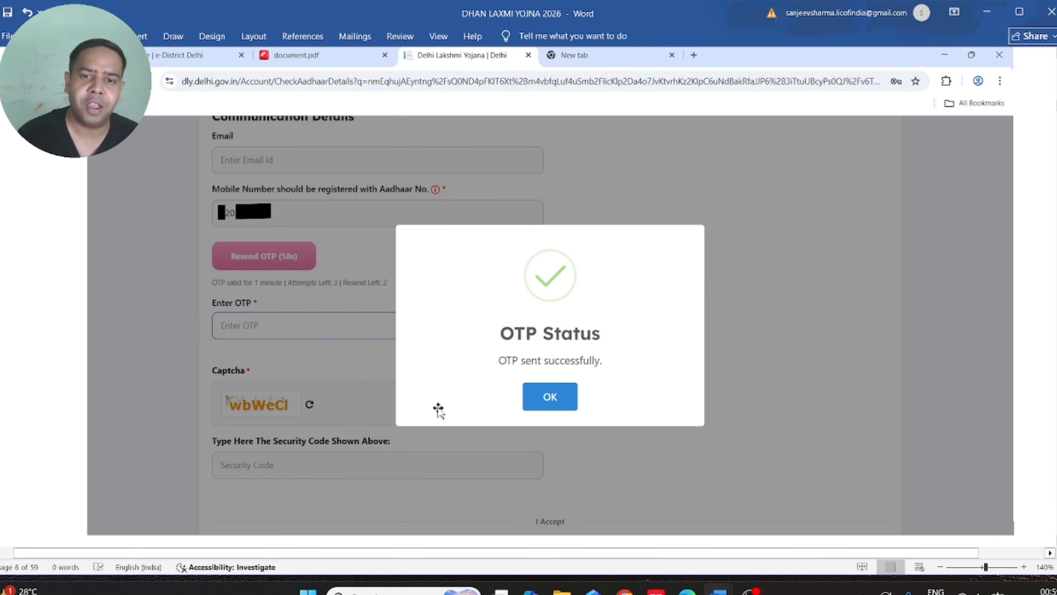
{"action": "scroll", "coordinate": [486, 415], "scroll_direction": "down", "scroll_amount": 5}
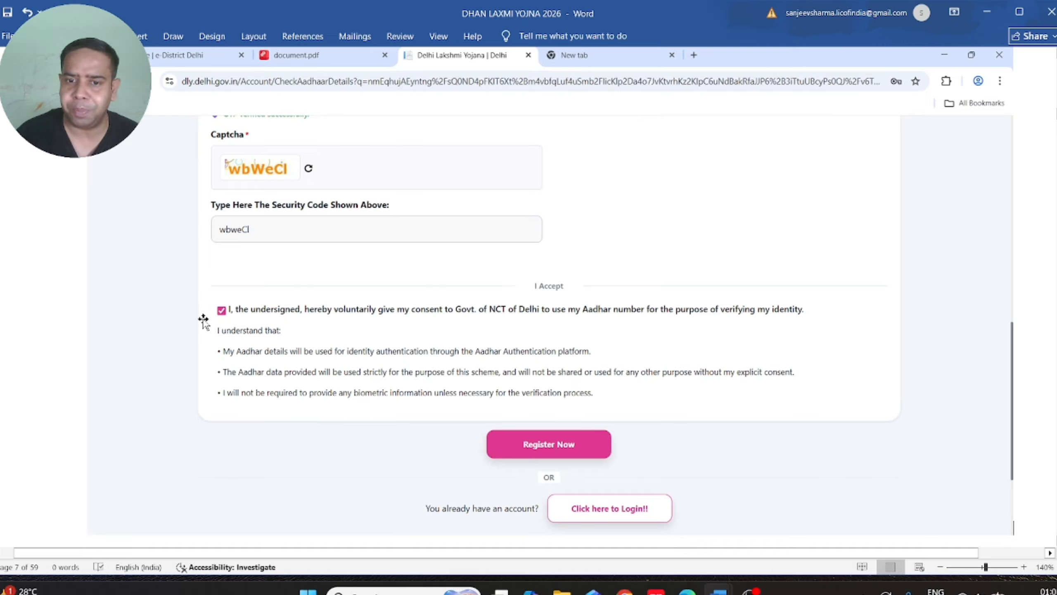
Read through the document's Citizen Login and Change Password screenshots, up to logging in again with the new password.
{"action": "left_click", "coordinate": [601, 452]}
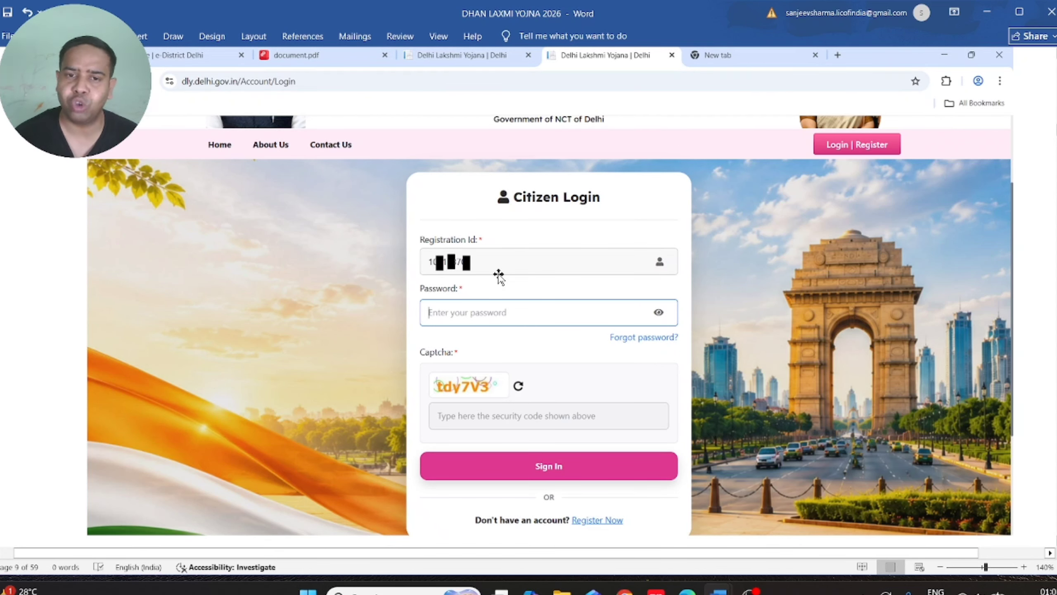
{"action": "scroll", "coordinate": [499, 306], "scroll_direction": "down", "scroll_amount": 1}
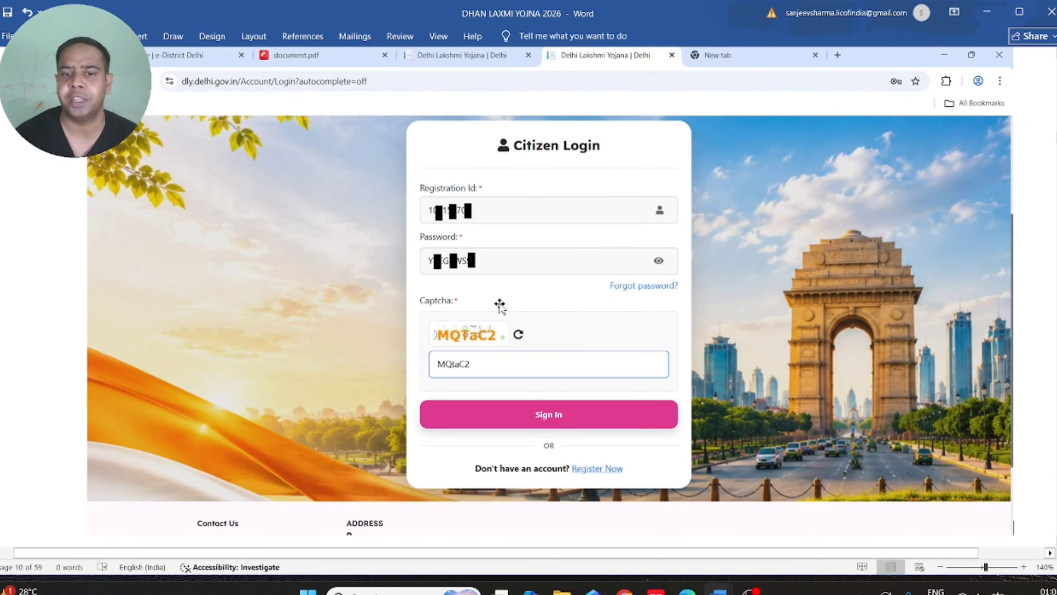
{"action": "scroll", "coordinate": [499, 306], "scroll_direction": "down", "scroll_amount": 5}
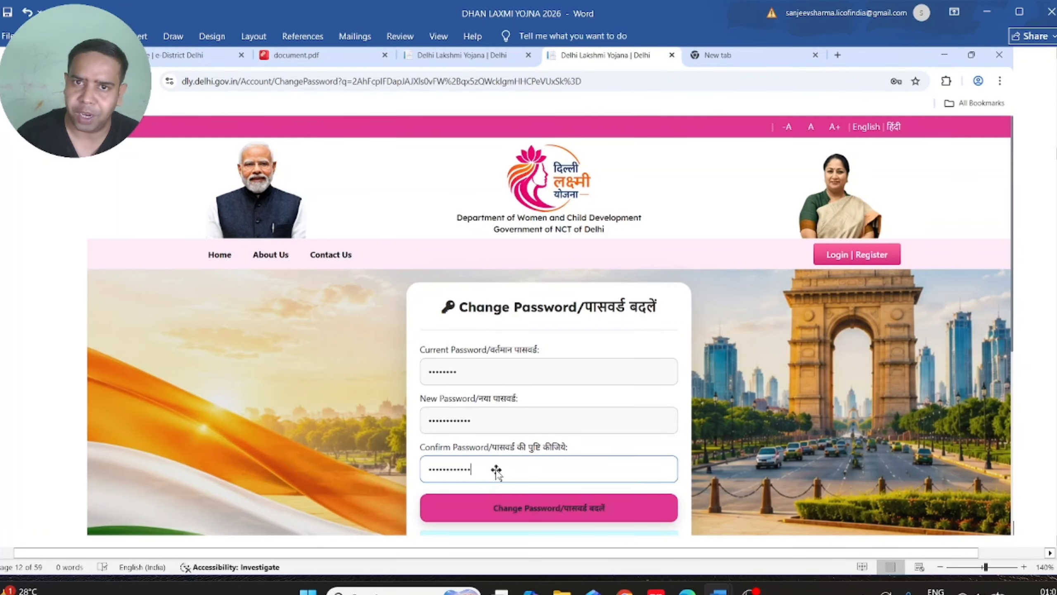
{"action": "left_click", "coordinate": [550, 512]}
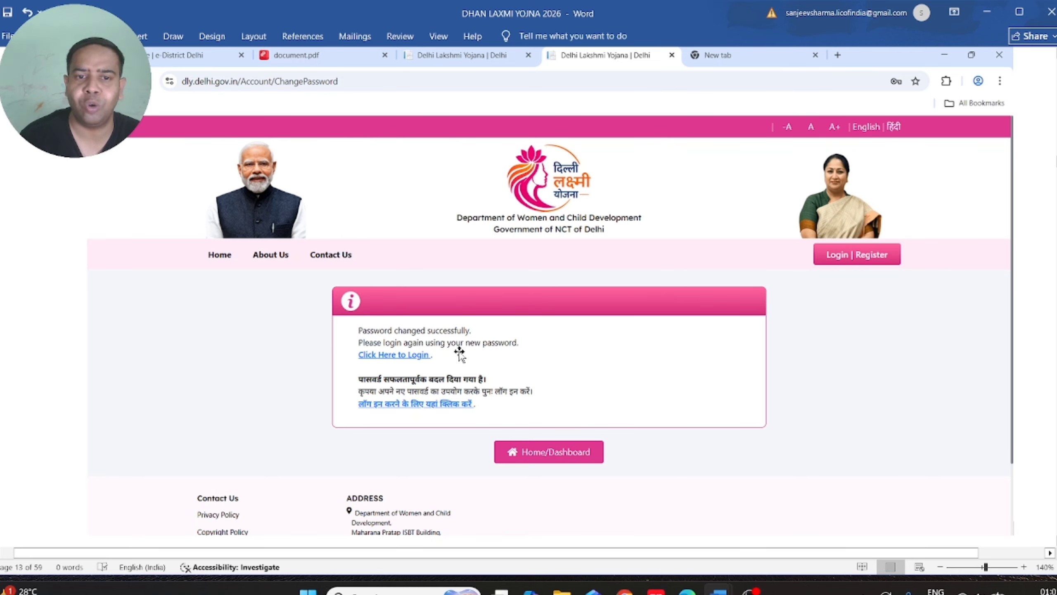
{"action": "scroll", "coordinate": [459, 351], "scroll_direction": "down", "scroll_amount": 1}
{"action": "scroll", "coordinate": [459, 352], "scroll_direction": "down", "scroll_amount": 8}
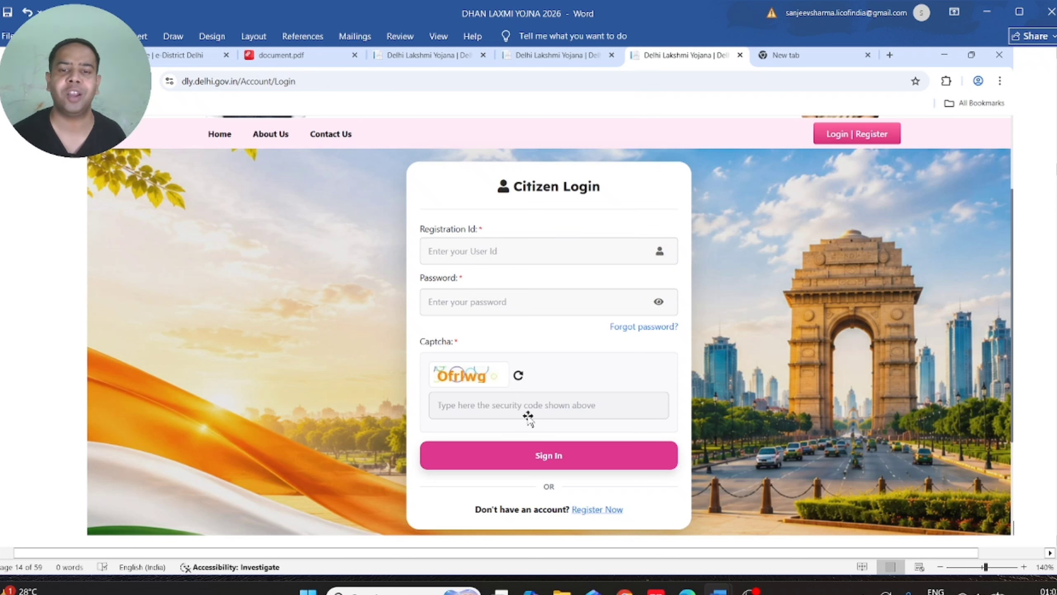
Examine the citizen dashboard's eligibility conditions and the answers to the eight eligibility questions in the document's screenshots.
{"action": "left_click", "coordinate": [552, 456]}
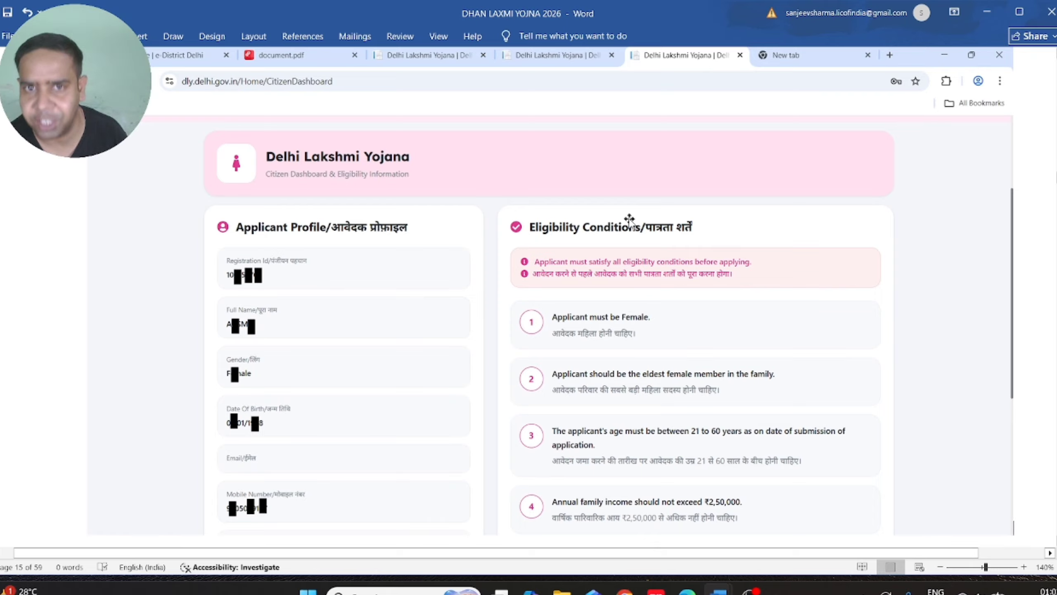
{"action": "scroll", "coordinate": [629, 218], "scroll_direction": "down", "scroll_amount": 3}
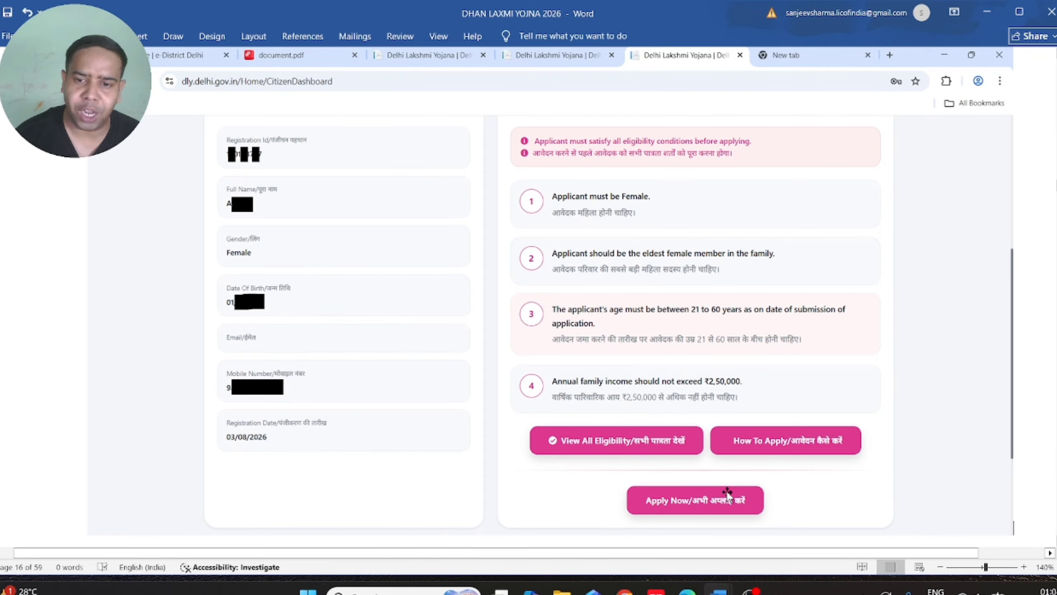
{"action": "left_click", "coordinate": [732, 507]}
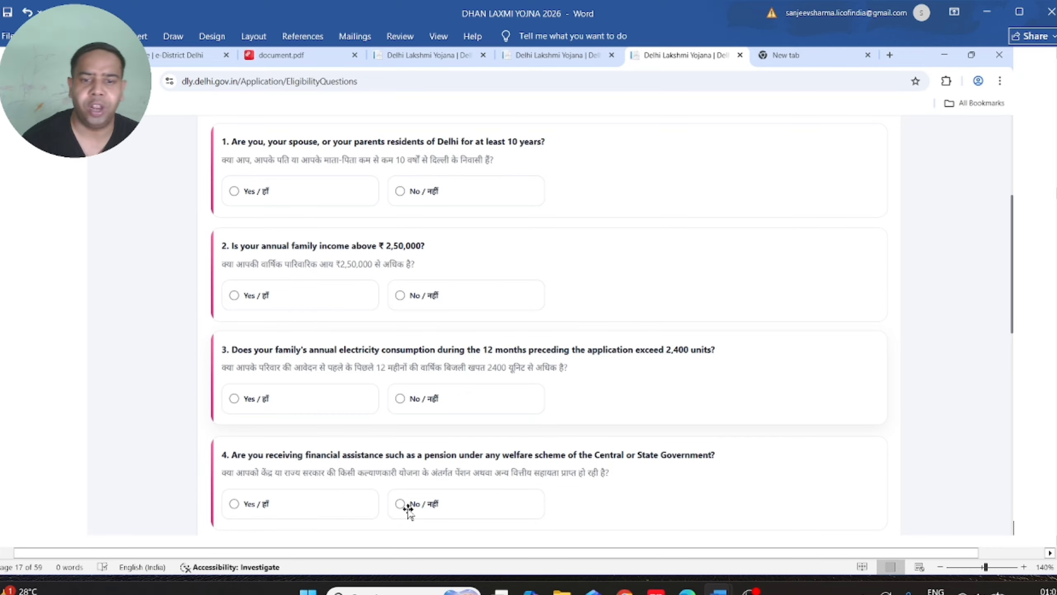
{"action": "scroll", "coordinate": [409, 510], "scroll_direction": "down", "scroll_amount": 10}
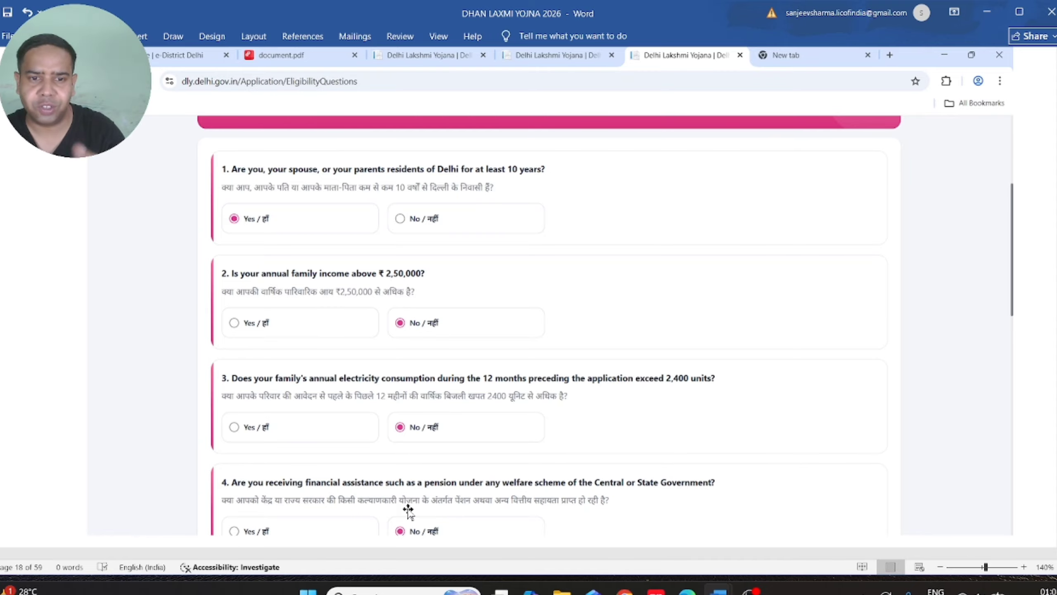
{"action": "scroll", "coordinate": [408, 510], "scroll_direction": "down", "scroll_amount": 10}
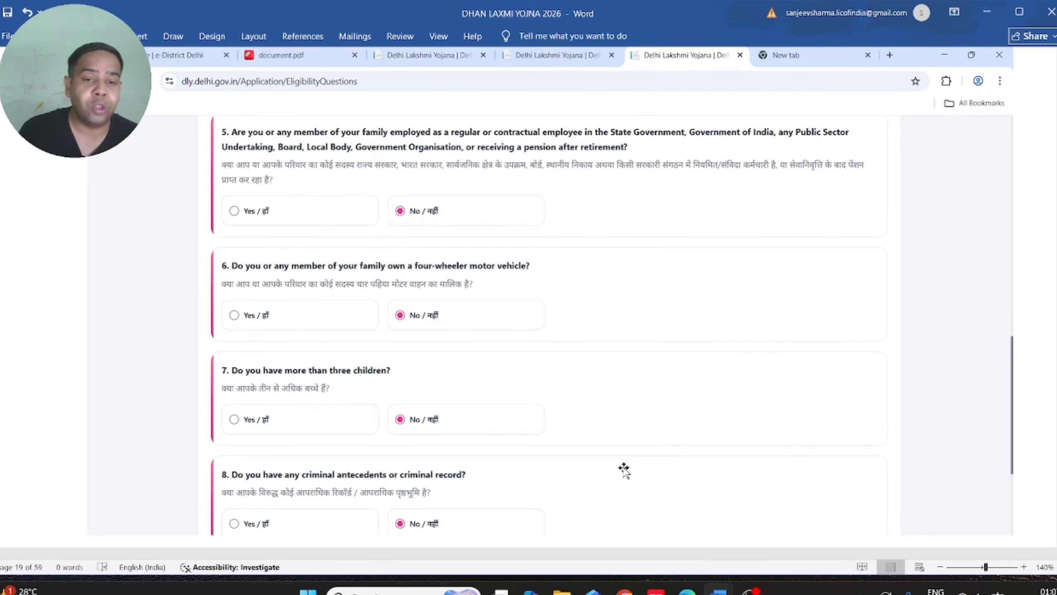
{"action": "scroll", "coordinate": [624, 471], "scroll_direction": "down", "scroll_amount": 5}
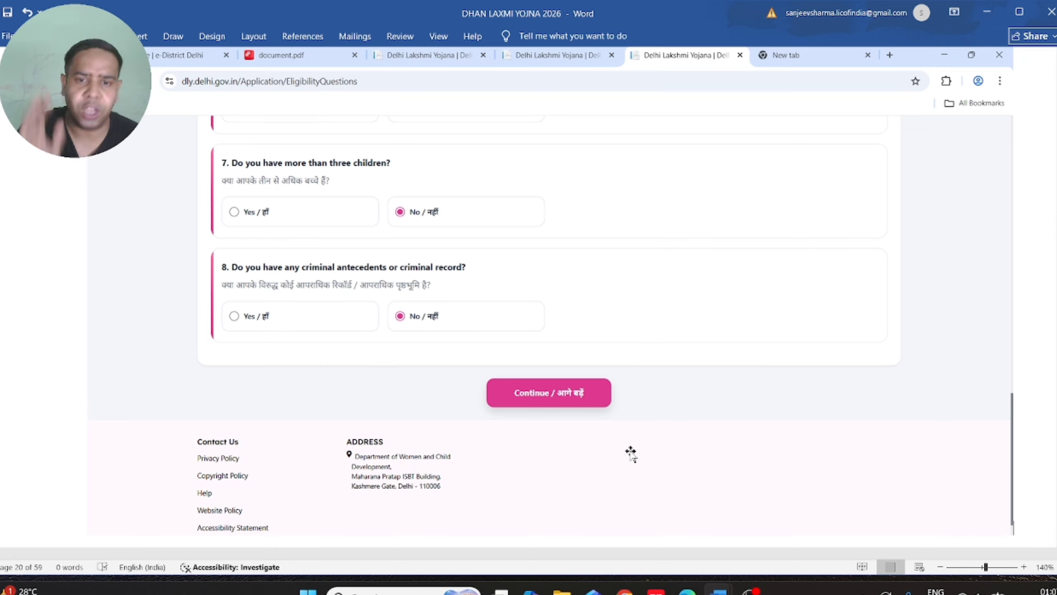
Review the Applicant Details screenshots covering marital status, children, occupation, income, card numbers and current and permanent address.
{"action": "scroll", "coordinate": [585, 410], "scroll_direction": "down", "scroll_amount": 5}
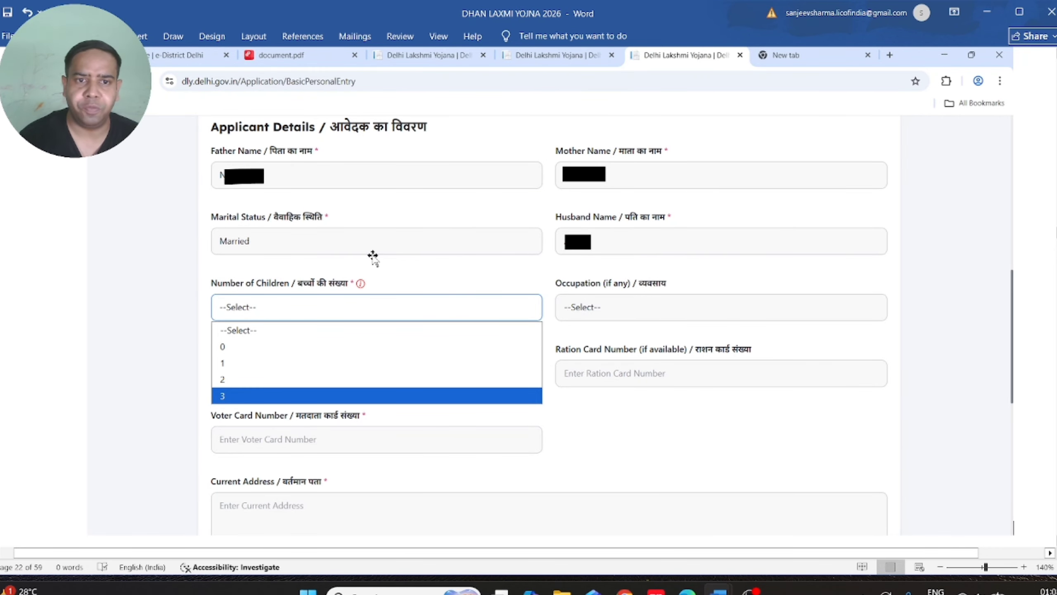
{"action": "left_click", "coordinate": [662, 316]}
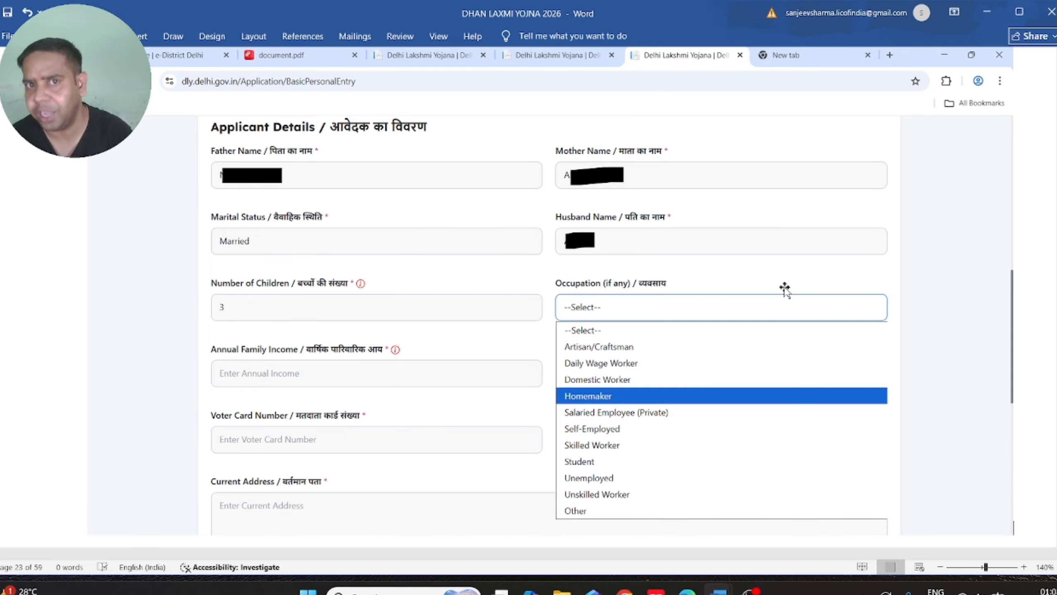
{"action": "scroll", "coordinate": [785, 290], "scroll_direction": "down", "scroll_amount": 10}
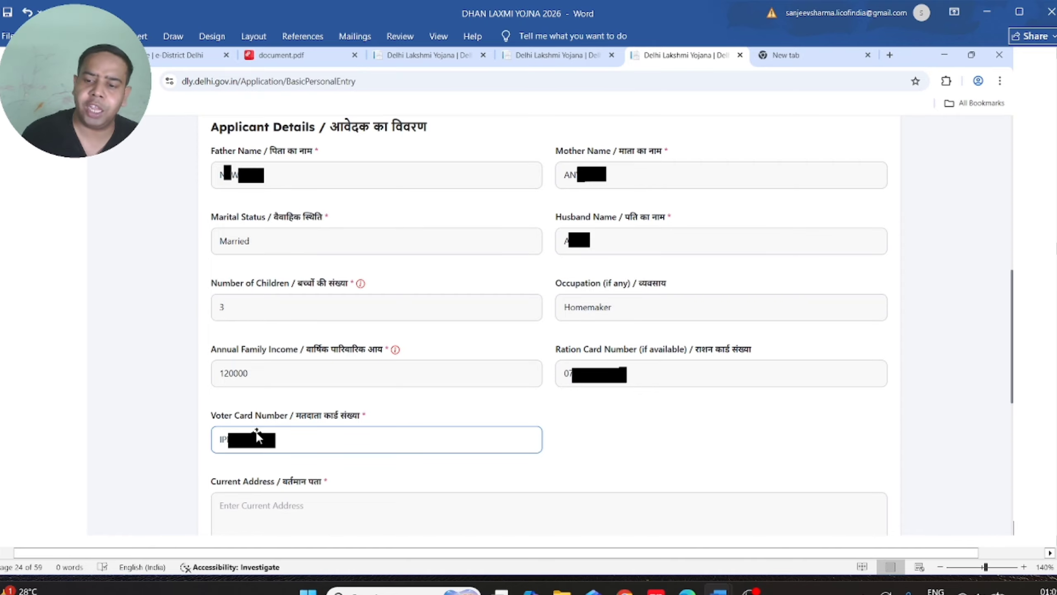
{"action": "scroll", "coordinate": [256, 433], "scroll_direction": "down", "scroll_amount": 6}
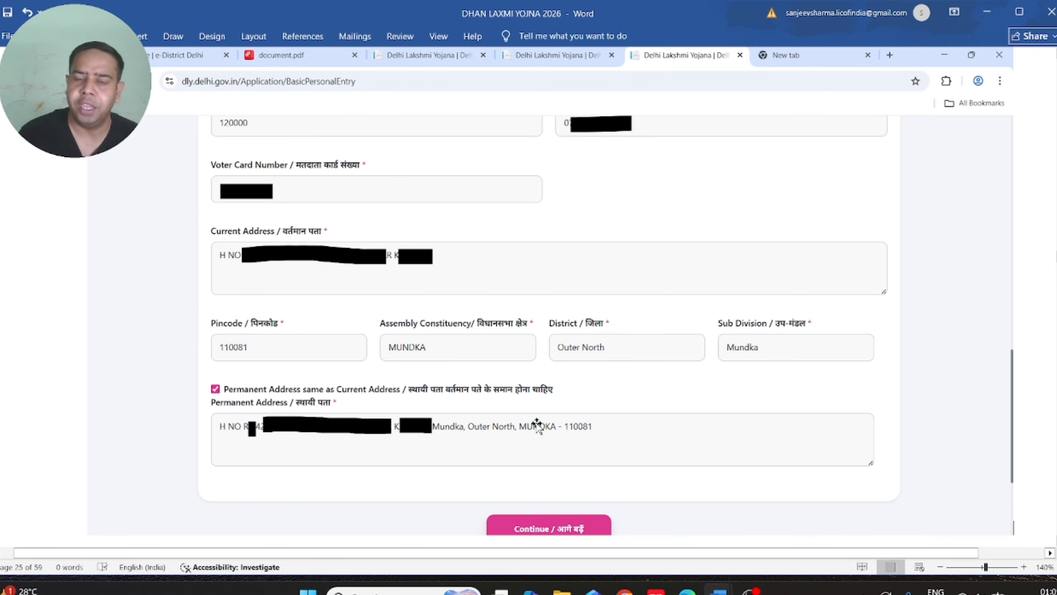
Examine the Add Family Member screenshots, from the blank form to the Family Members Details table with husband and son.
{"action": "left_click", "coordinate": [577, 528]}
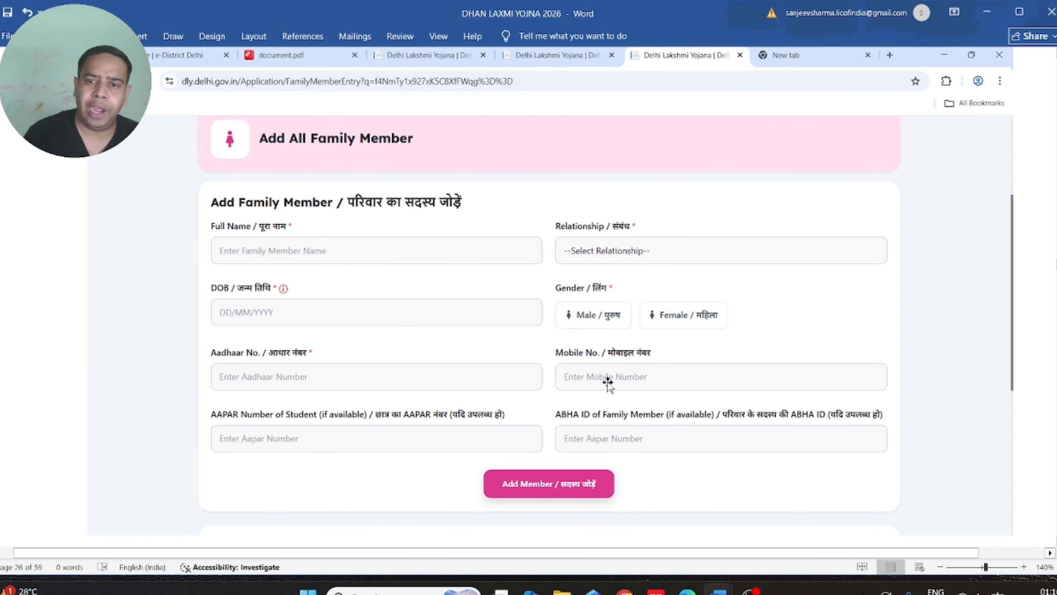
{"action": "scroll", "coordinate": [607, 381], "scroll_direction": "down", "scroll_amount": 1}
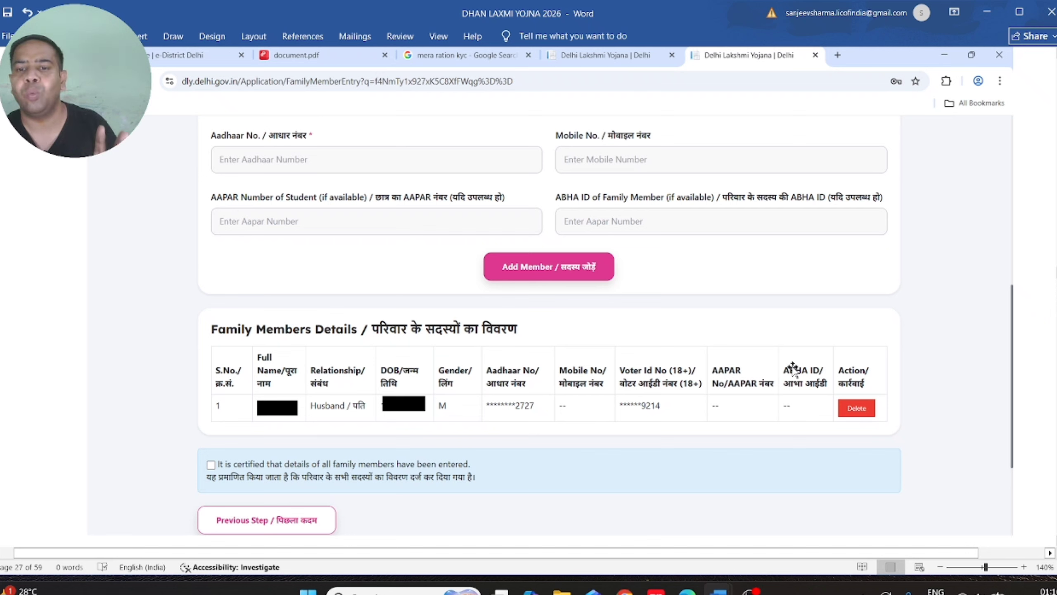
{"action": "left_click", "coordinate": [701, 362]}
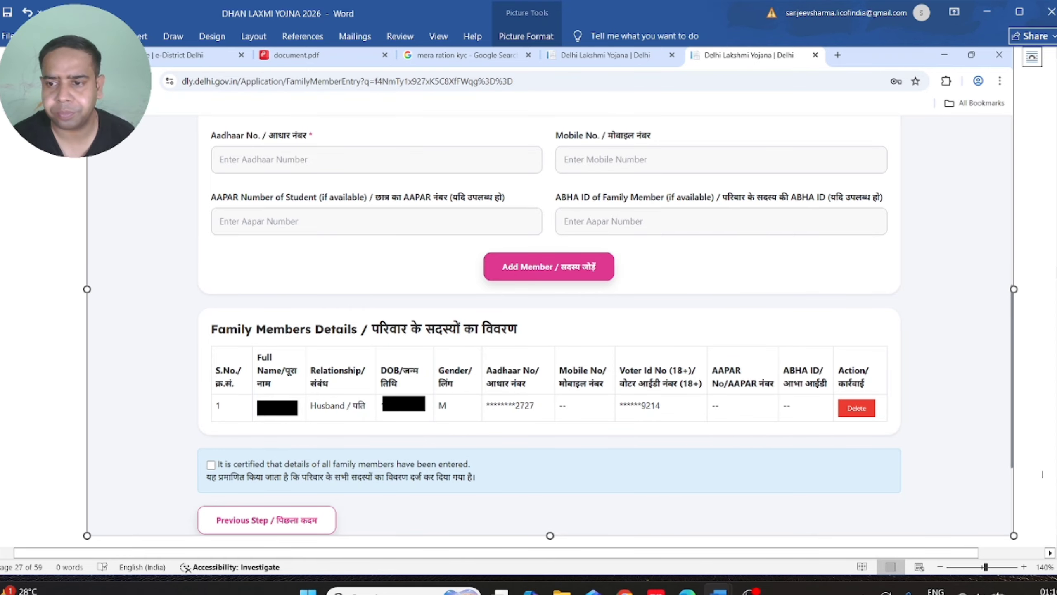
{"action": "left_click", "coordinate": [1026, 512]}
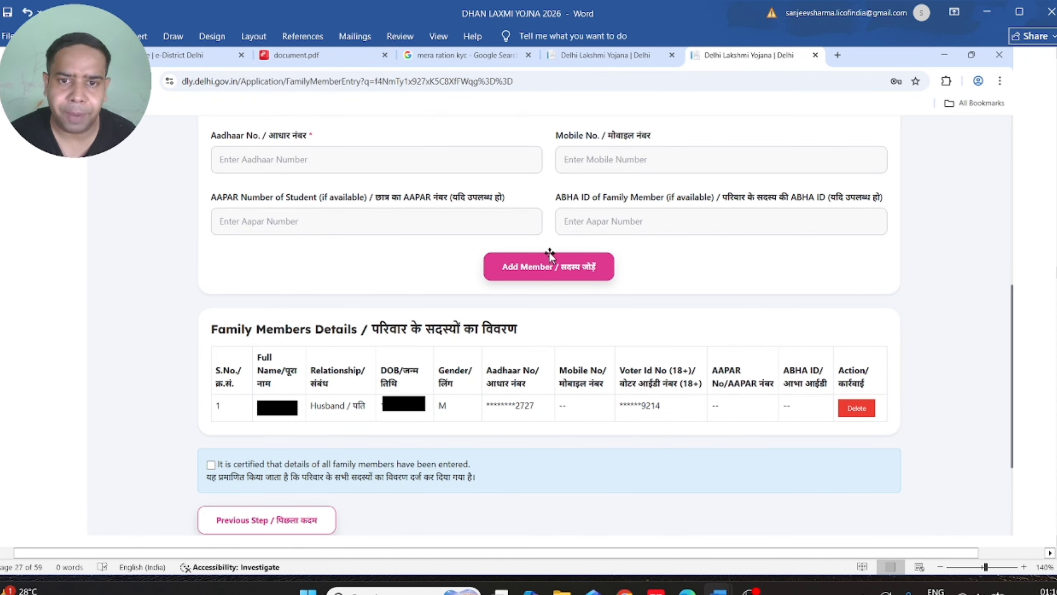
{"action": "scroll", "coordinate": [550, 251], "scroll_direction": "down", "scroll_amount": 10}
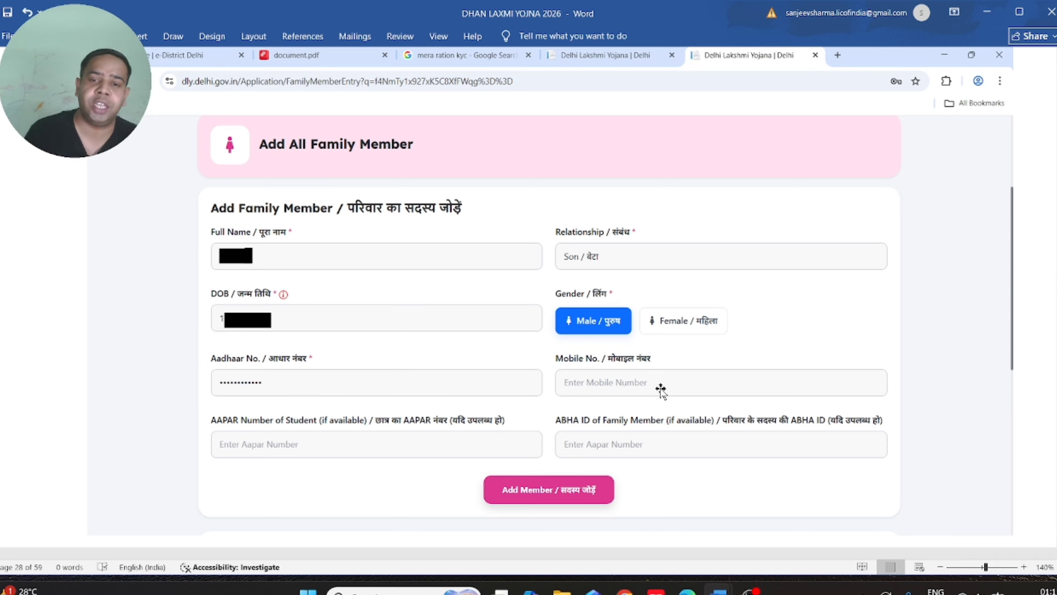
{"action": "left_click", "coordinate": [541, 457]}
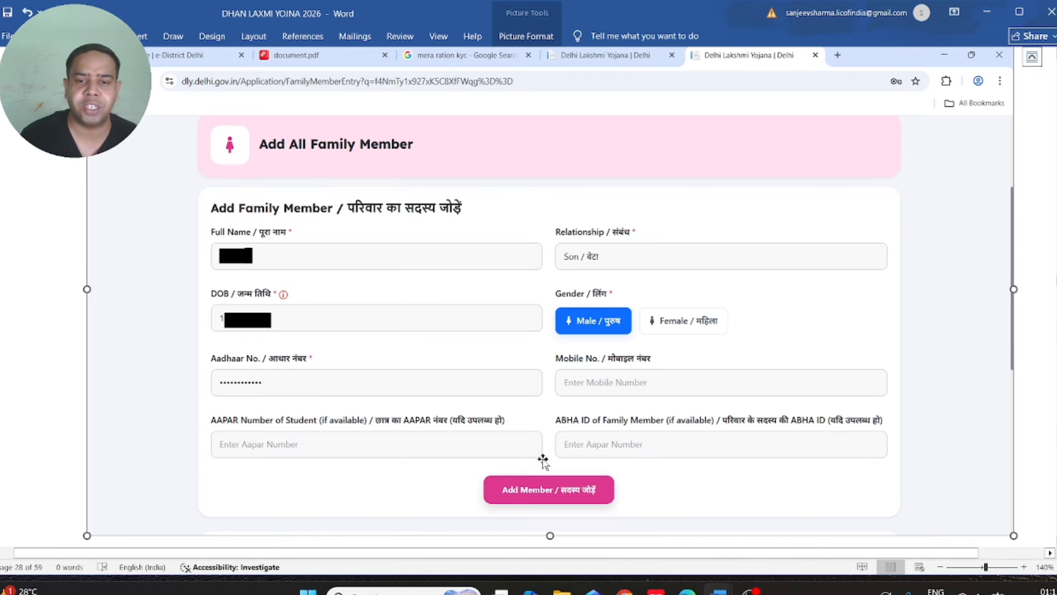
{"action": "left_click", "coordinate": [1025, 430]}
{"action": "left_click", "coordinate": [594, 479]}
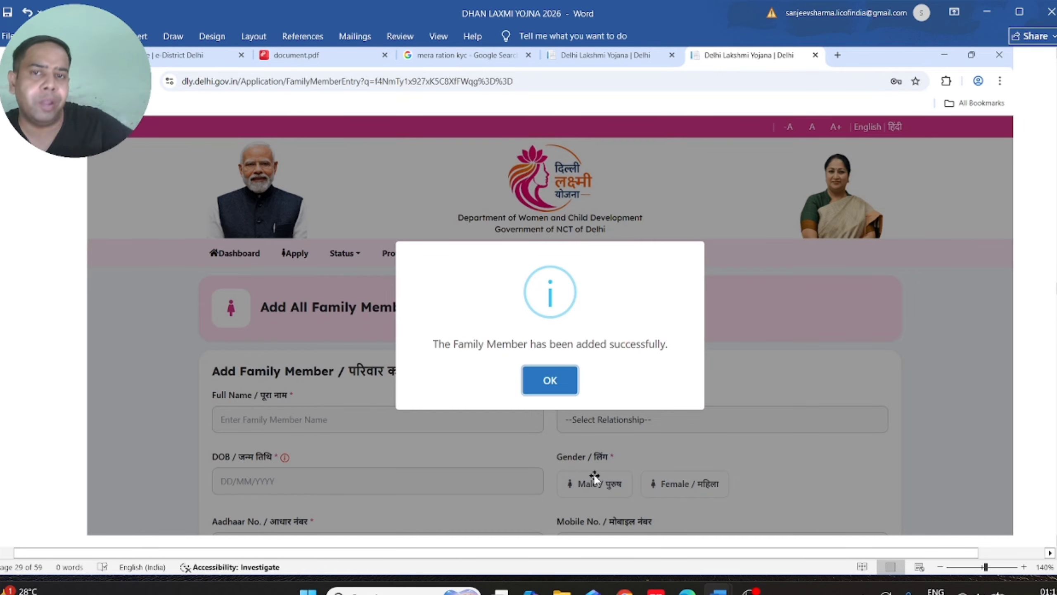
{"action": "scroll", "coordinate": [595, 479], "scroll_direction": "down", "scroll_amount": 5}
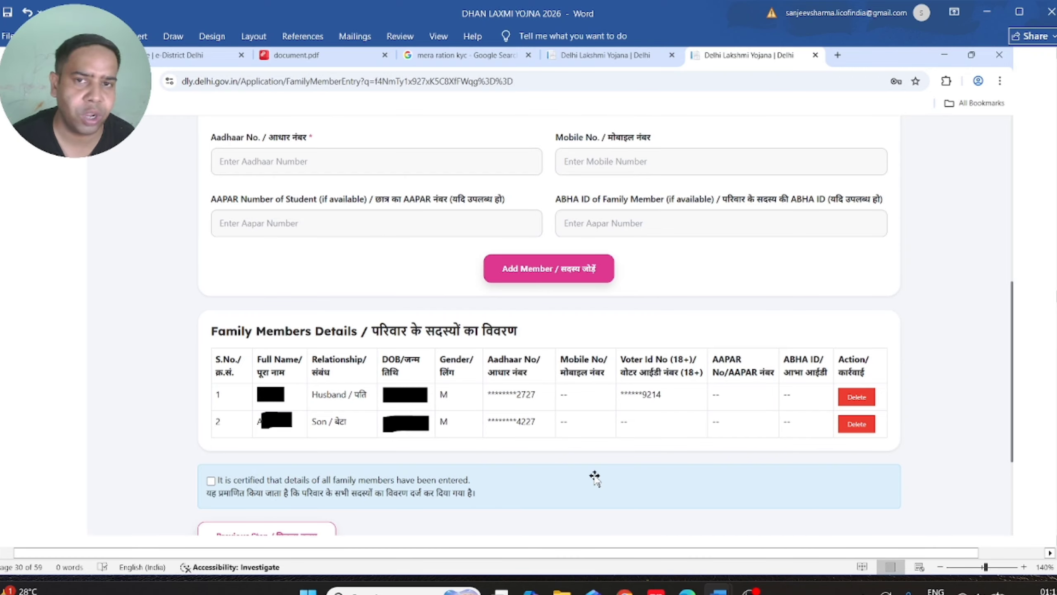
{"action": "left_click", "coordinate": [347, 375]}
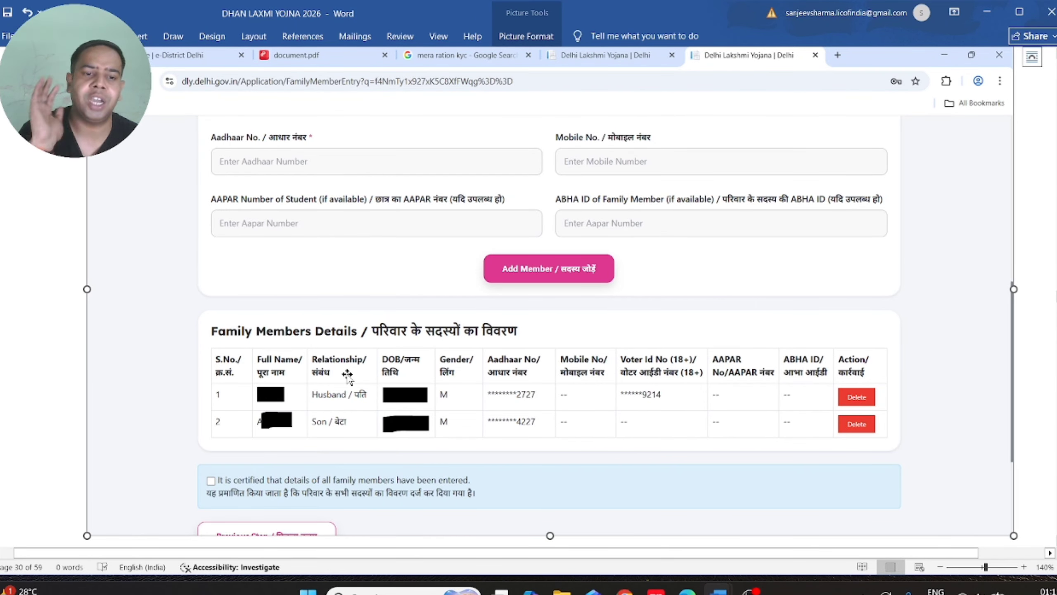
{"action": "left_click", "coordinate": [347, 376]}
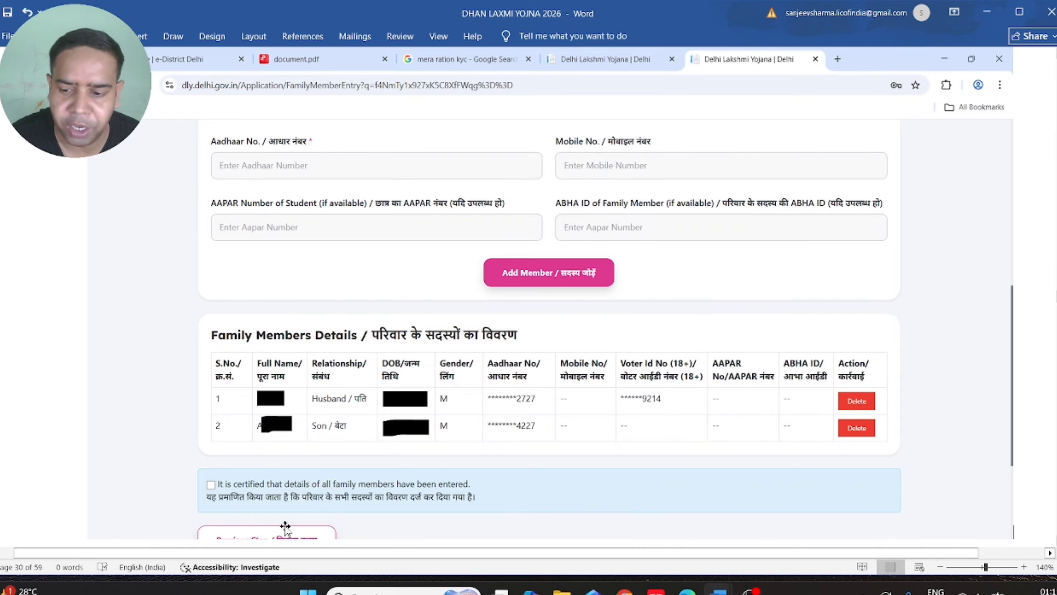
Read the Aadhaar-enabled bank details screenshots, including the payment options, CBDC wallet note and bank details confirmation.
{"action": "scroll", "coordinate": [285, 528], "scroll_direction": "down", "scroll_amount": 10}
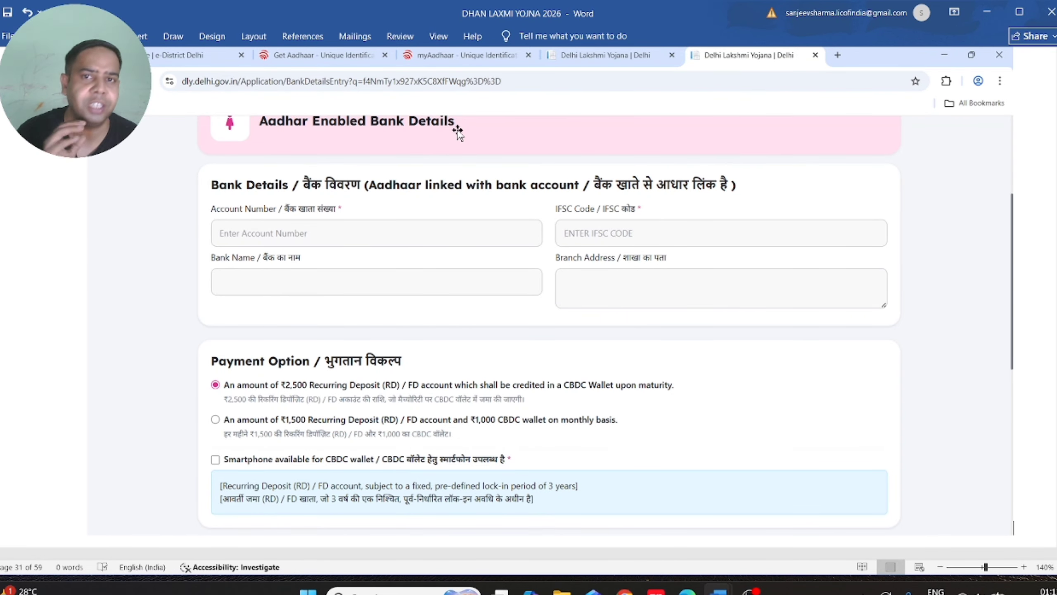
{"action": "scroll", "coordinate": [458, 134], "scroll_direction": "up", "scroll_amount": 1}
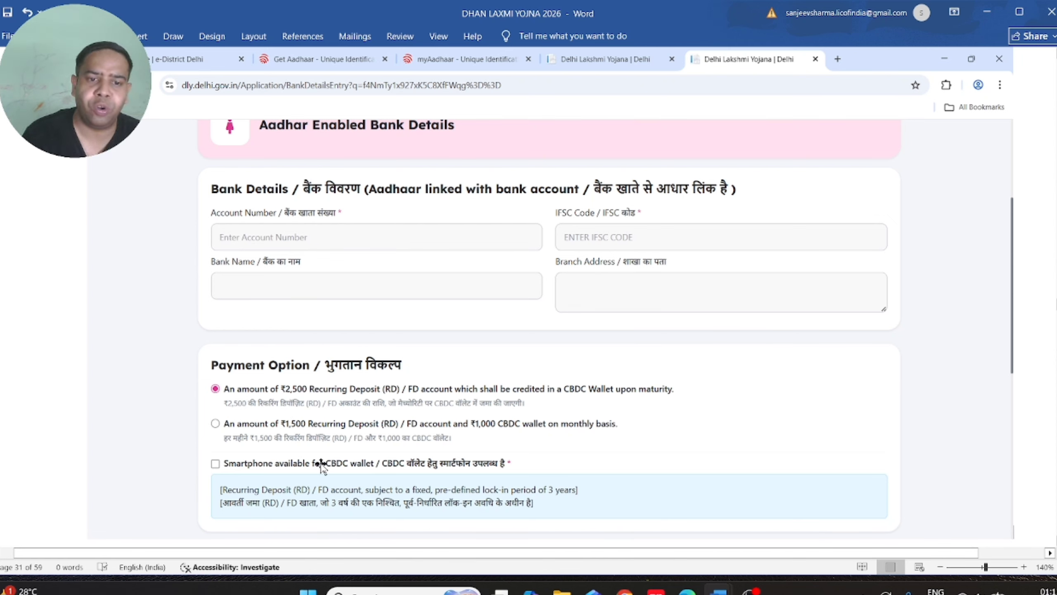
{"action": "left_click", "coordinate": [680, 423]}
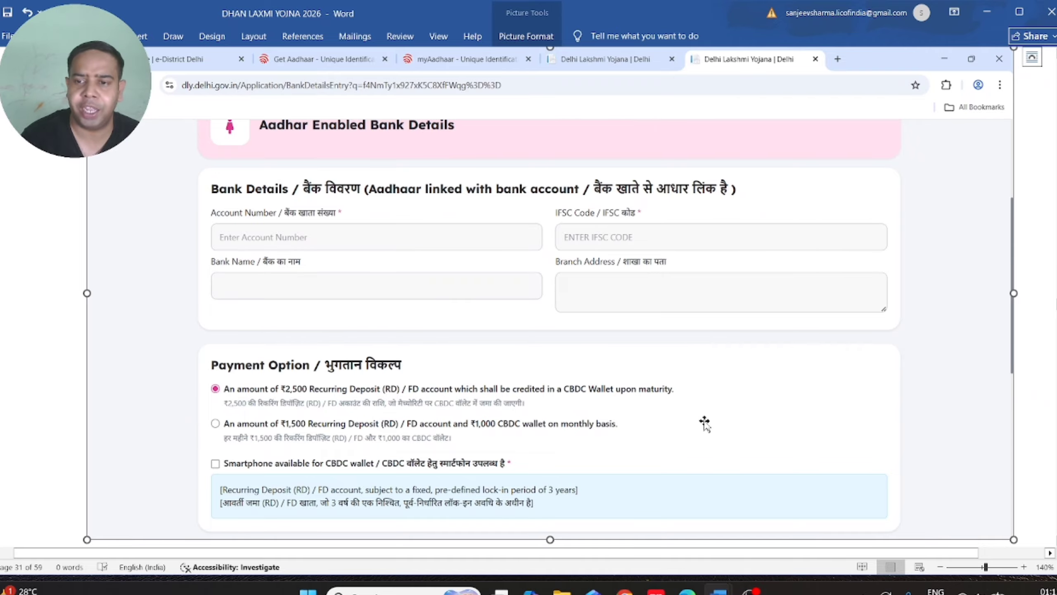
{"action": "left_click", "coordinate": [1021, 428]}
{"action": "scroll", "coordinate": [1021, 428], "scroll_direction": "down", "scroll_amount": 10}
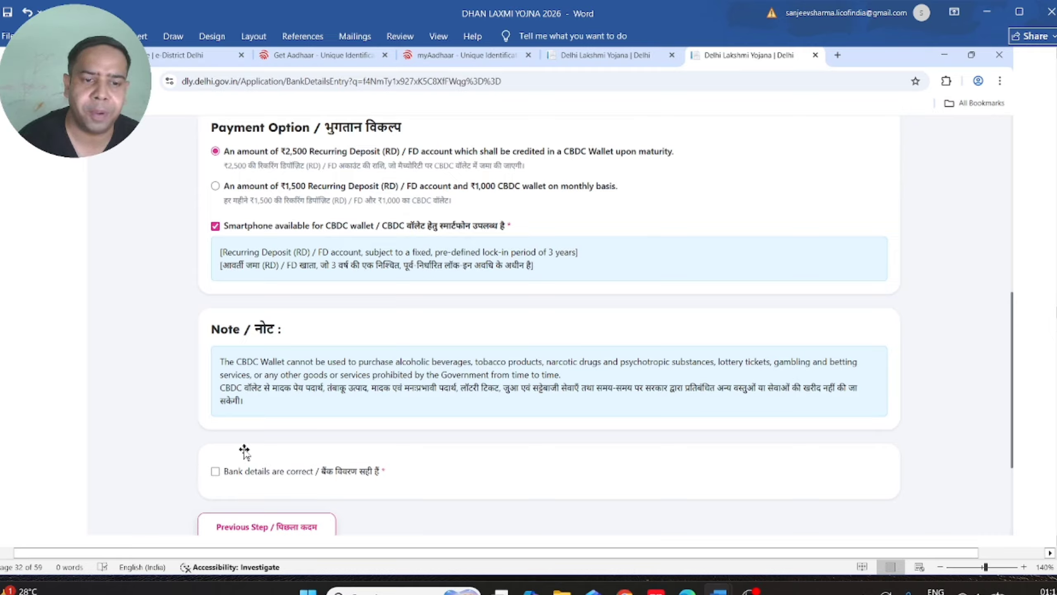
{"action": "scroll", "coordinate": [213, 469], "scroll_direction": "down", "scroll_amount": 10}
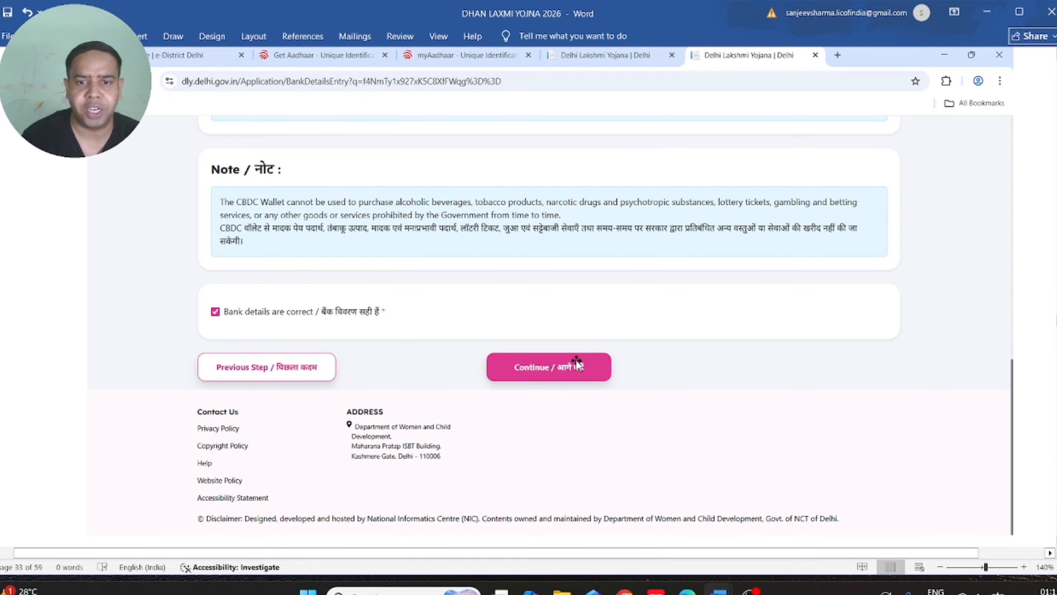
Examine the document upload screenshots, covering the supporting documents, applicant photograph and signature, and the file format and size instructions.
{"action": "scroll", "coordinate": [576, 363], "scroll_direction": "down", "scroll_amount": 10}
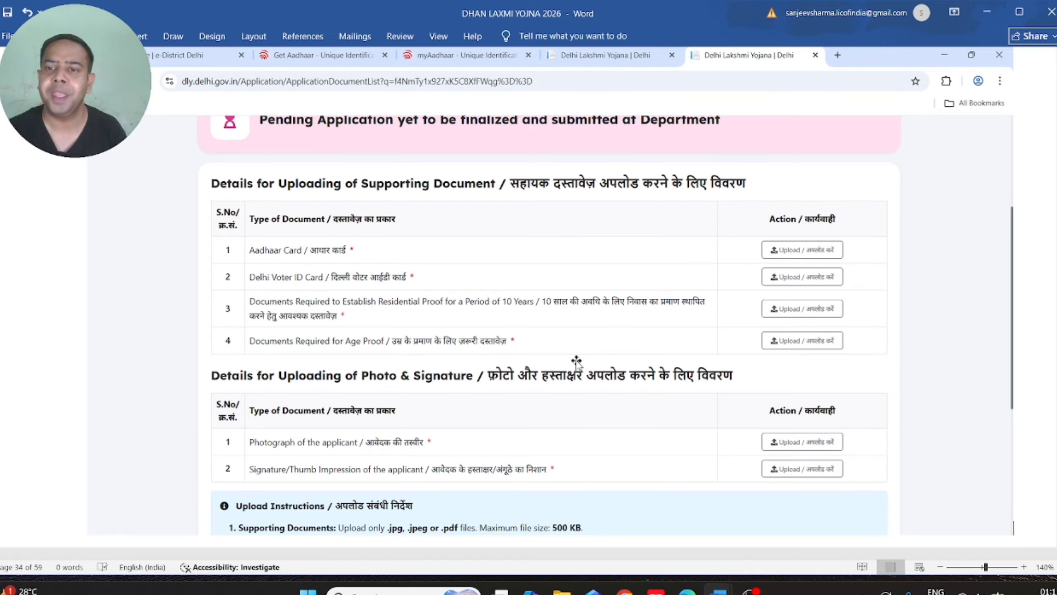
{"action": "left_click", "coordinate": [317, 254]}
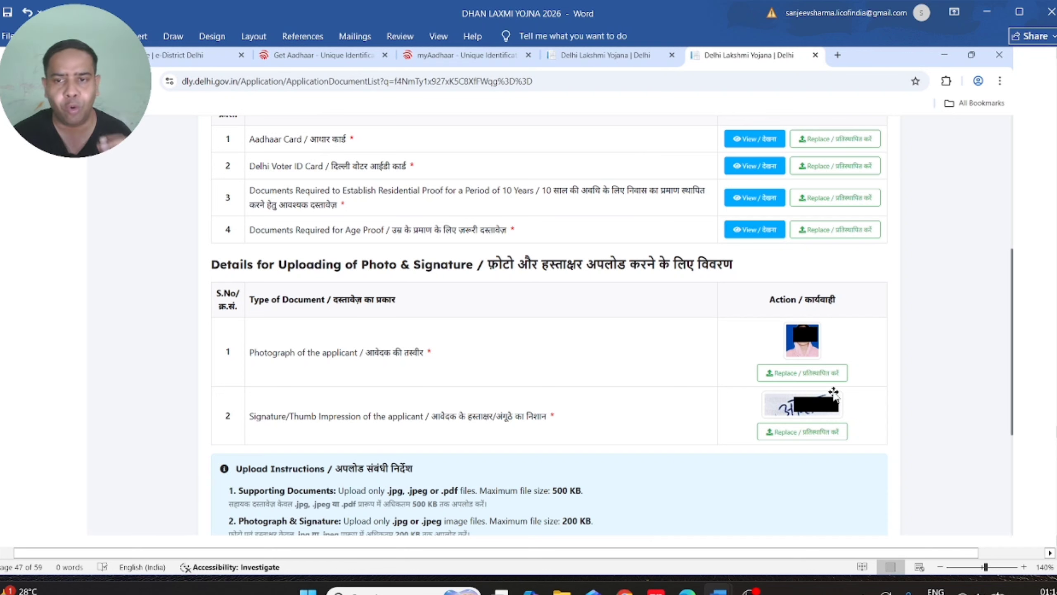
{"action": "scroll", "coordinate": [834, 393], "scroll_direction": "down", "scroll_amount": 5}
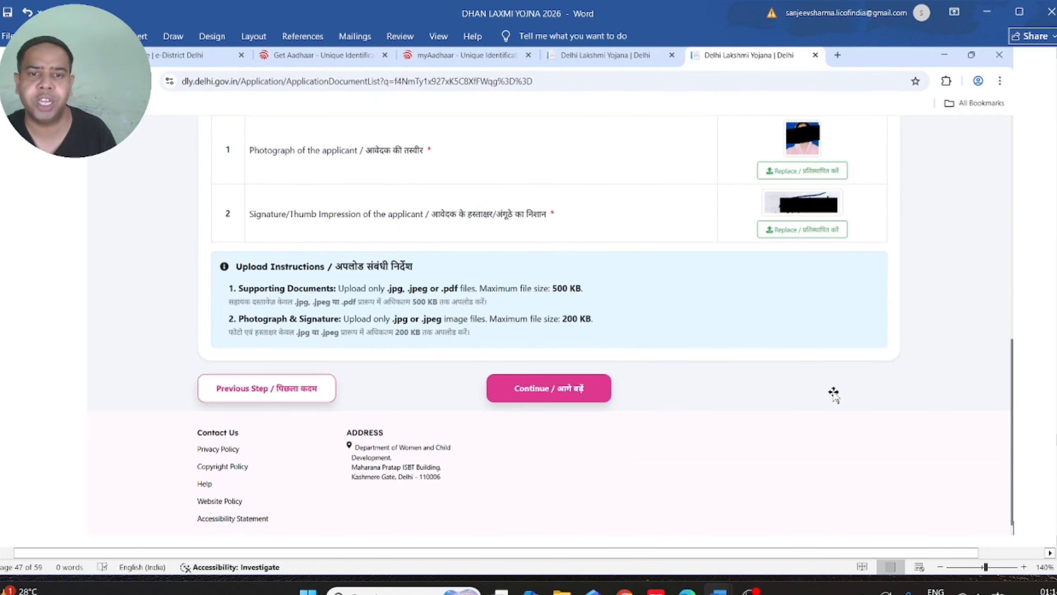
{"action": "left_click", "coordinate": [540, 380]}
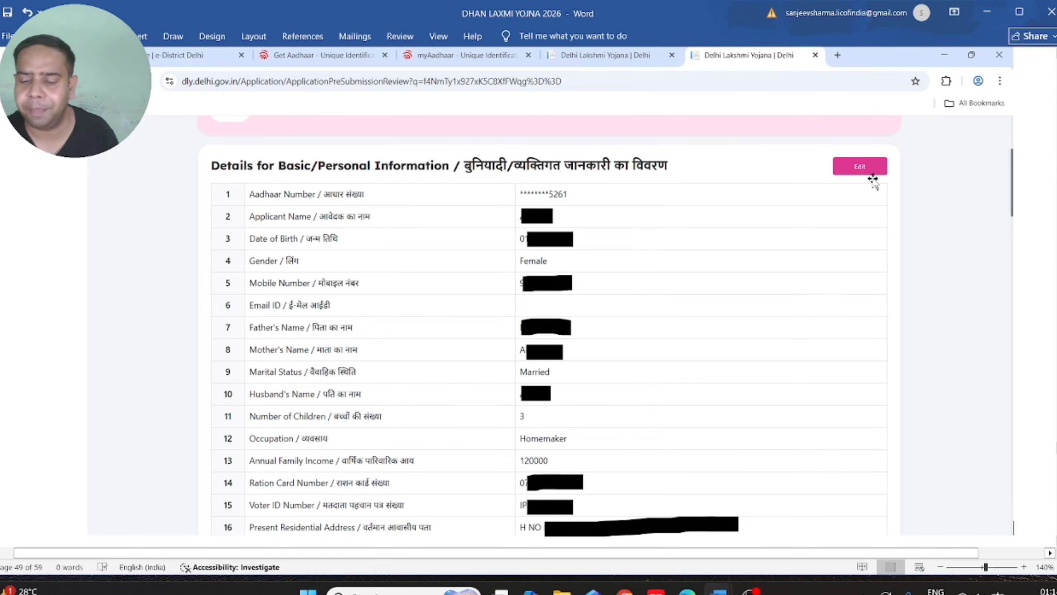
Review the pre-submission screenshots, from personal, family and bank details through uploaded documents and eligibility answers to the applicant's consent declarations.
{"action": "scroll", "coordinate": [873, 180], "scroll_direction": "down", "scroll_amount": 10}
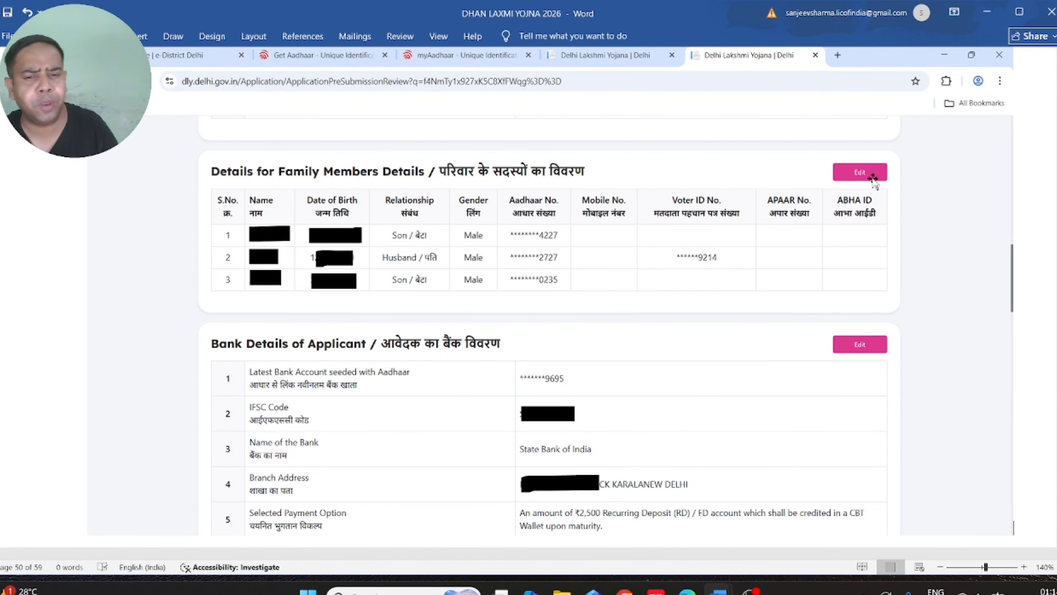
{"action": "scroll", "coordinate": [873, 180], "scroll_direction": "down", "scroll_amount": 10}
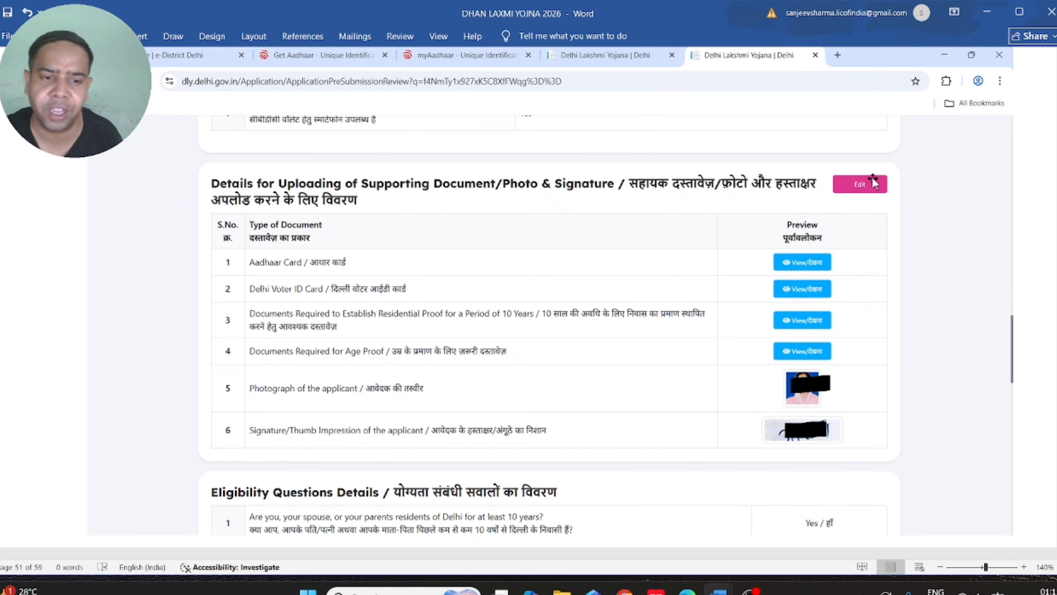
{"action": "scroll", "coordinate": [873, 180], "scroll_direction": "down", "scroll_amount": 8}
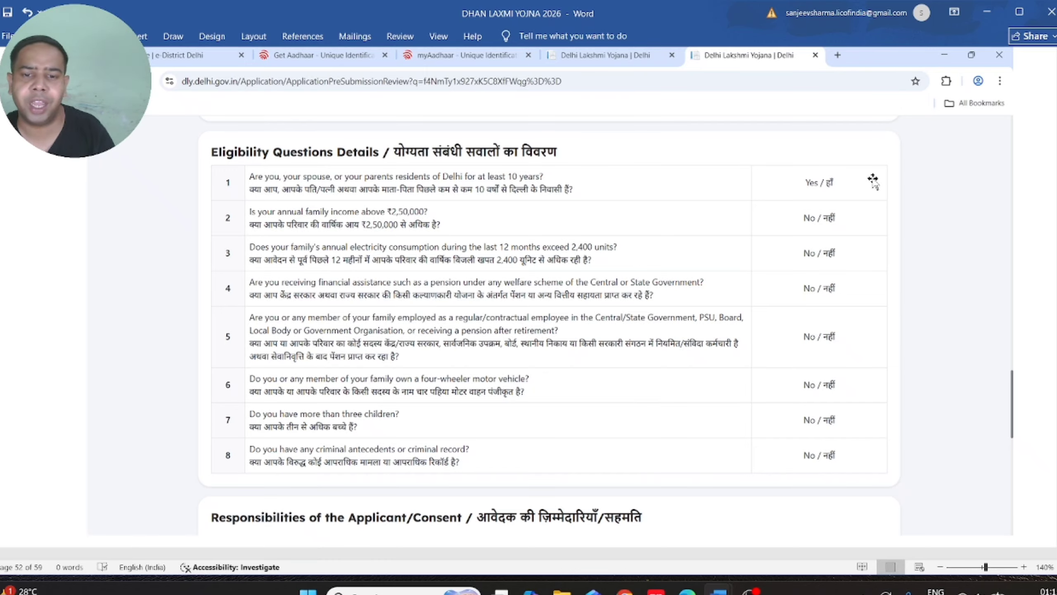
{"action": "scroll", "coordinate": [873, 180], "scroll_direction": "up", "scroll_amount": 1}
{"action": "scroll", "coordinate": [873, 180], "scroll_direction": "down", "scroll_amount": 3}
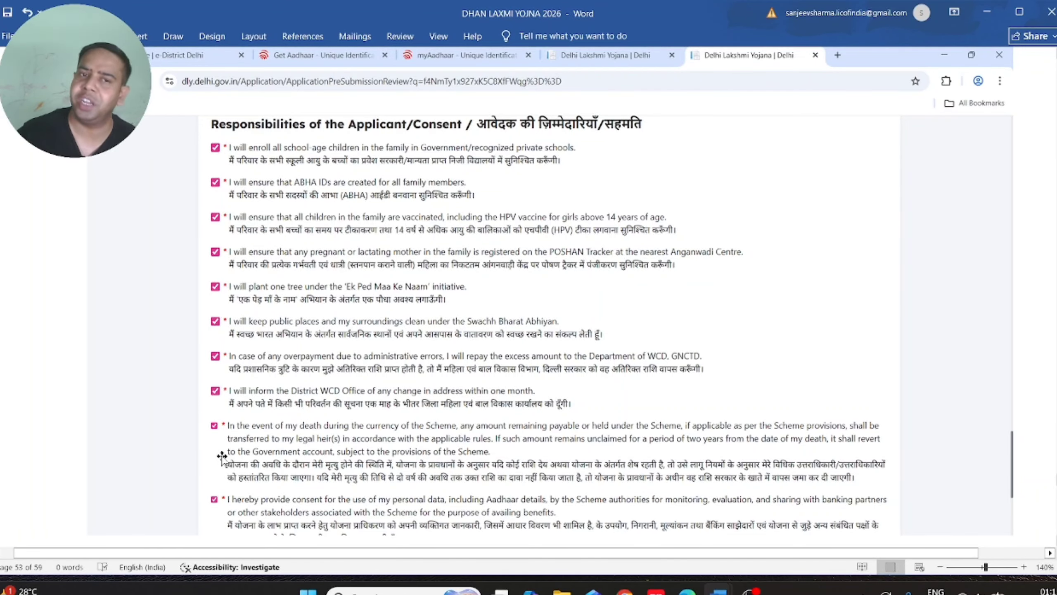
{"action": "scroll", "coordinate": [222, 456], "scroll_direction": "down", "scroll_amount": 3}
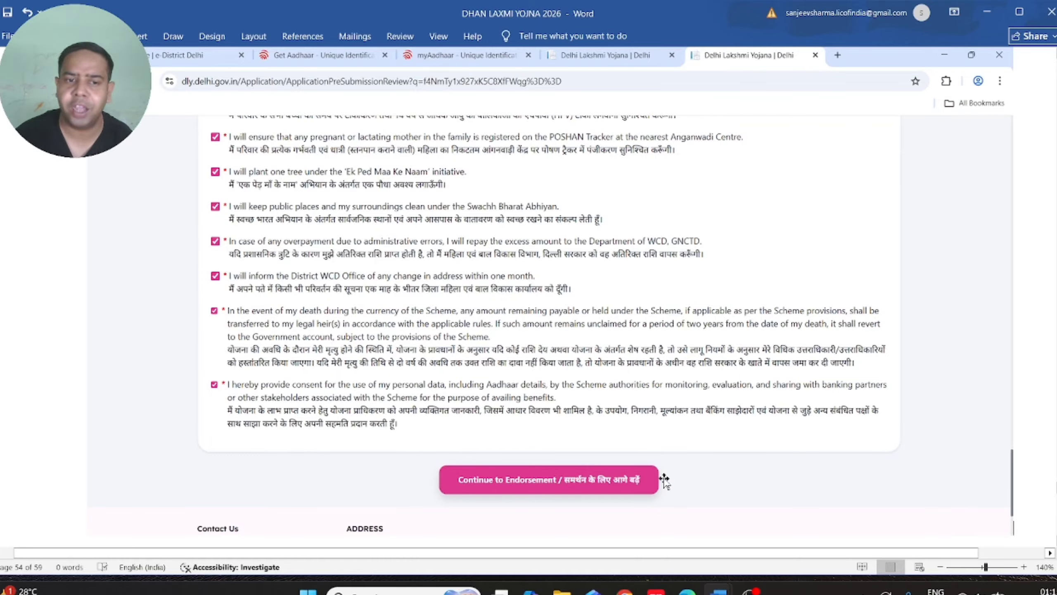
Read the submission confirmation, the MP/MLA Endorsement page and the endorsement letter with its signature areas in the document's screenshots.
{"action": "left_click", "coordinate": [594, 478]}
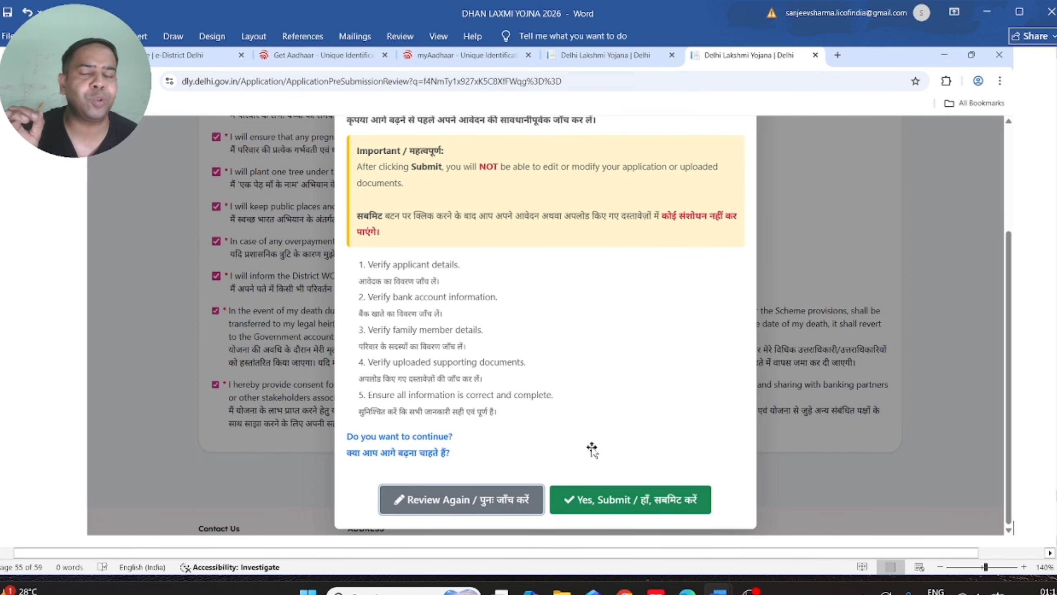
{"action": "left_click", "coordinate": [639, 488]}
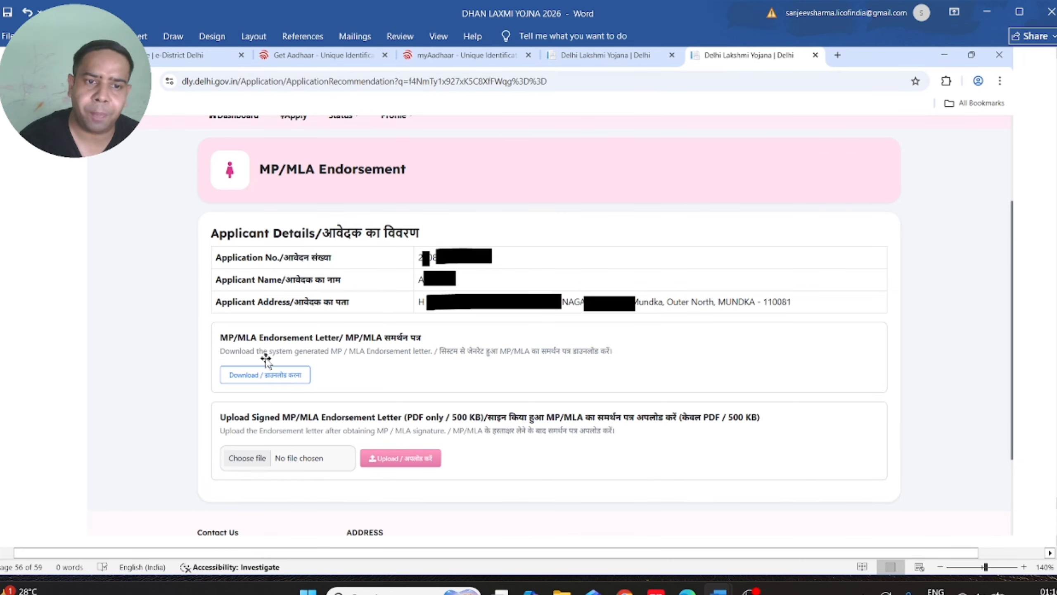
{"action": "left_click", "coordinate": [302, 374]}
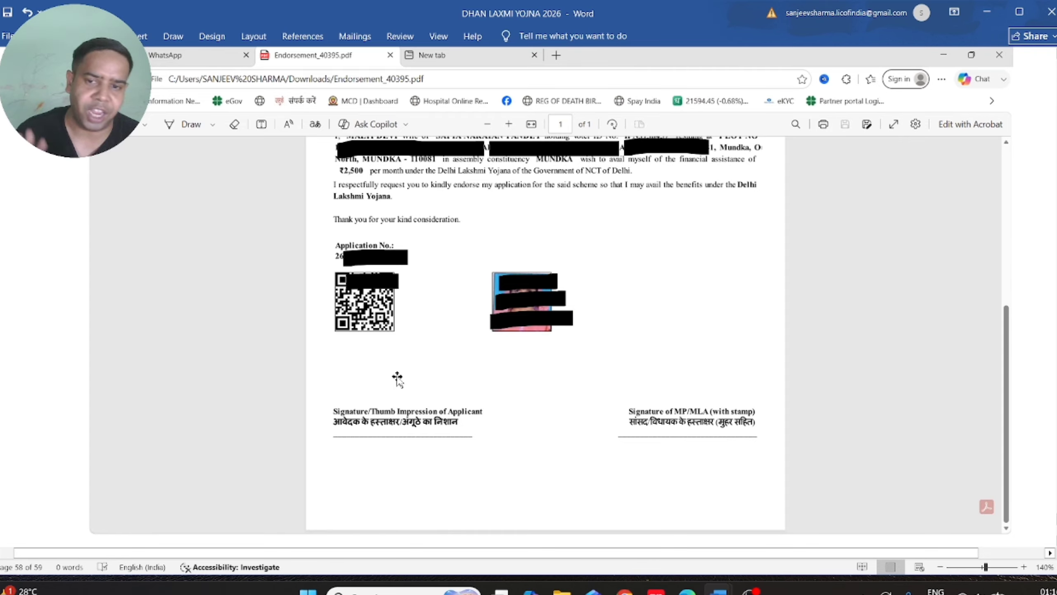
{"action": "scroll", "coordinate": [397, 377], "scroll_direction": "up", "scroll_amount": 1}
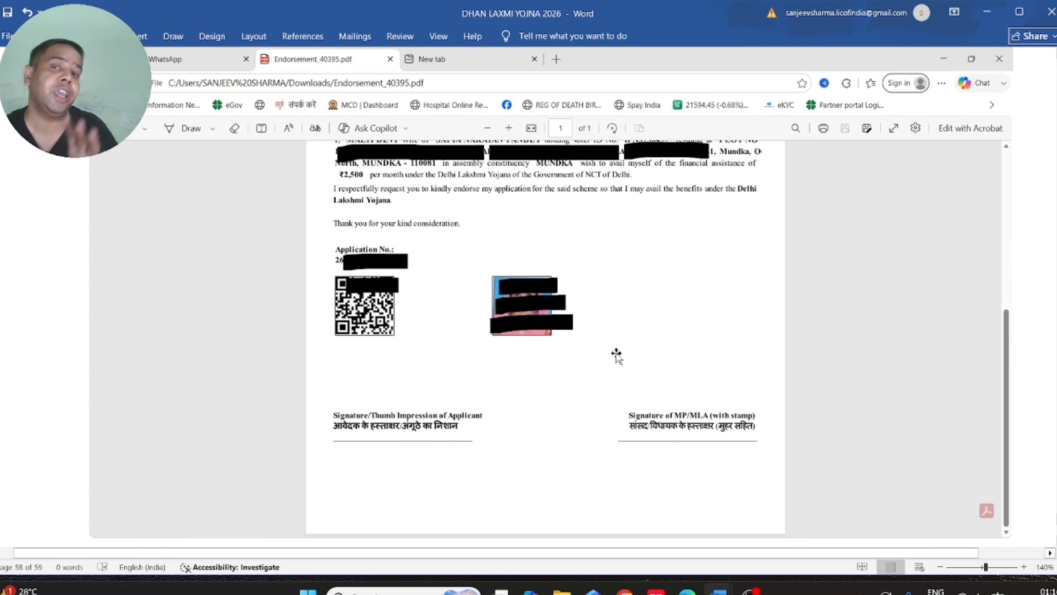